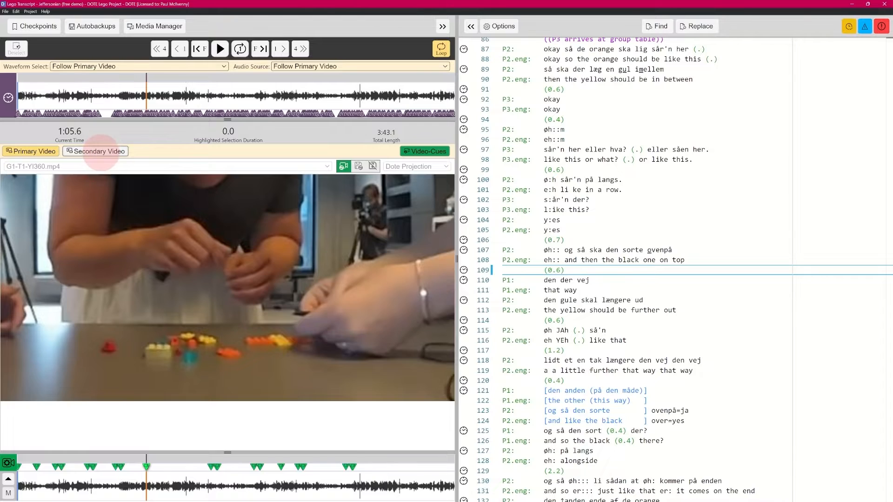
Show and hide the secondary video twice, and switch the primary video to Insta360Pro.mp4 and back to following the video-cues.
left_click(97, 151)
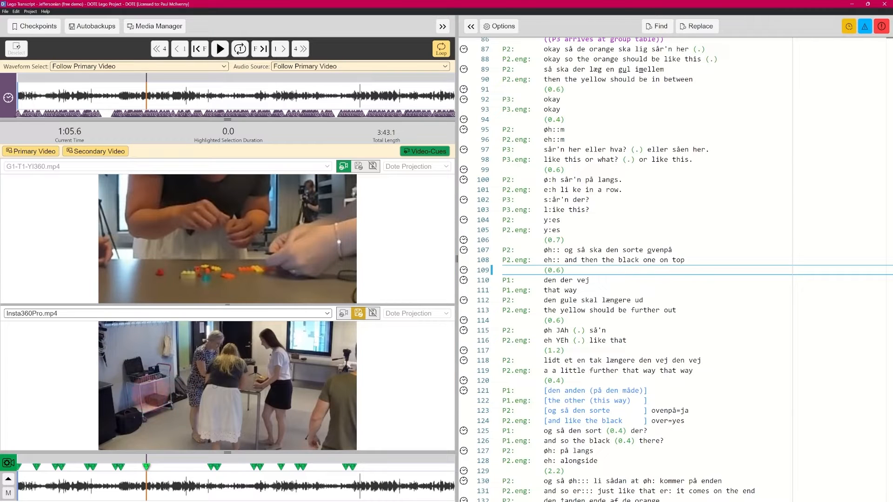
left_click(99, 152)
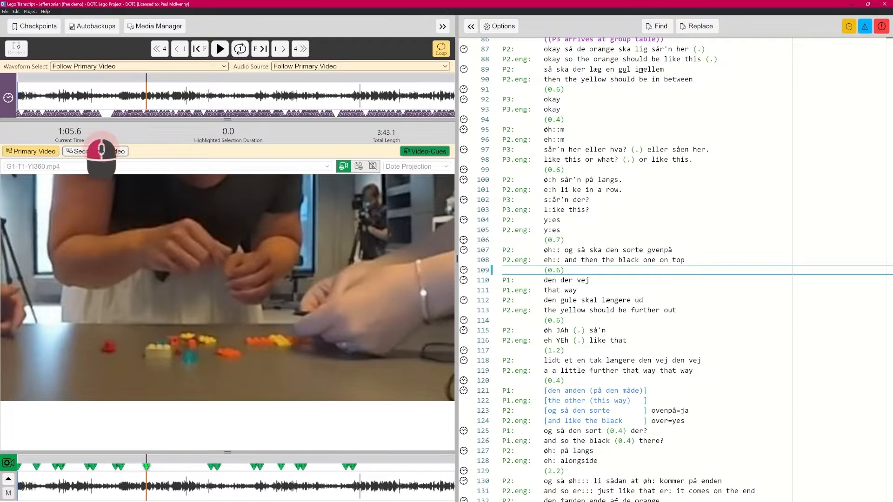
left_click(98, 151)
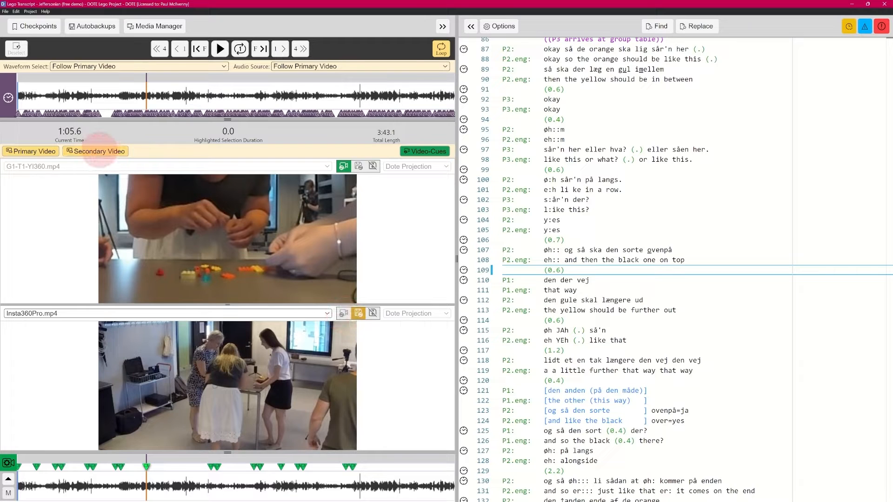
left_click(99, 151)
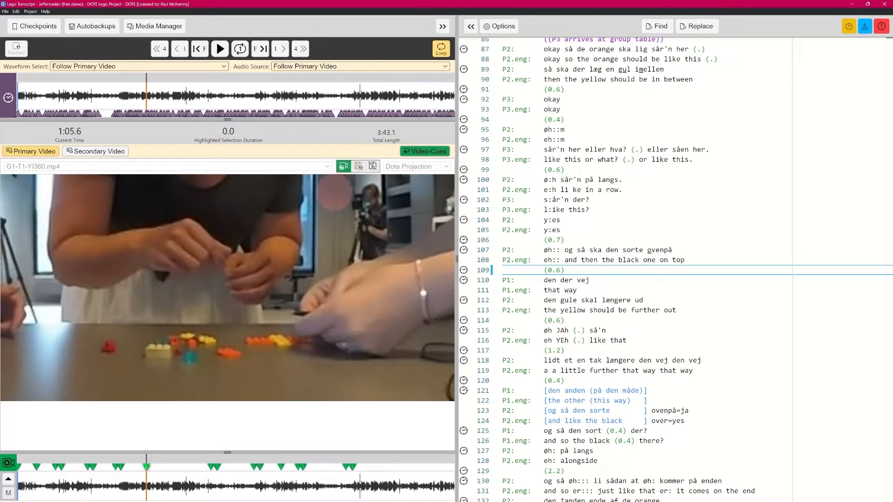
left_click(358, 166)
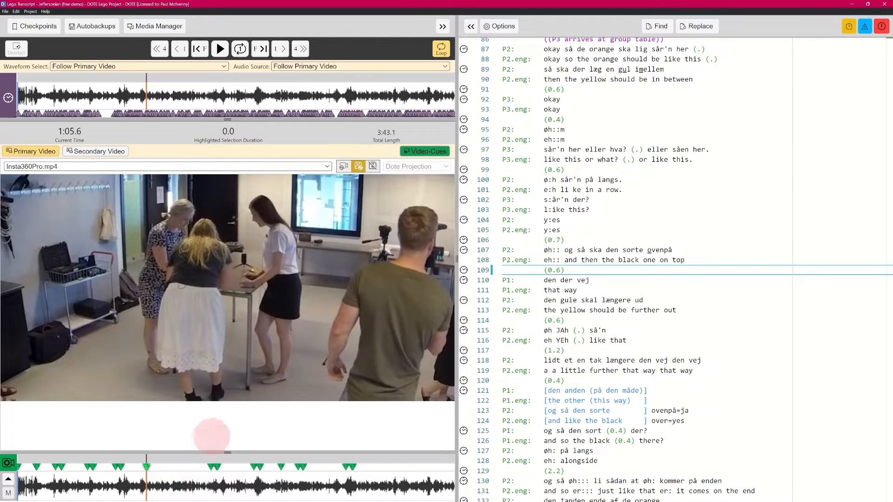
left_click(343, 166)
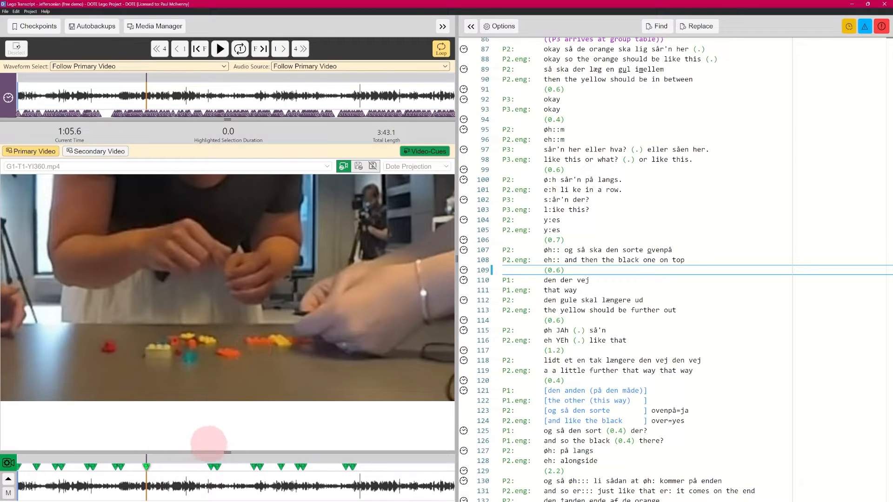
Play the primary video from the video-cue at 1:05.6 and pause it at about 1:09.4.
key("ctrl")
key("ctrl+space")
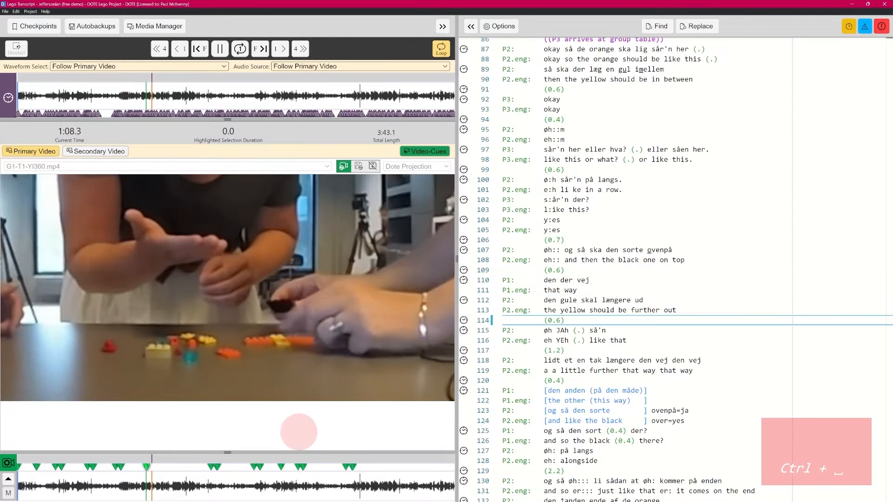
key("ctrl+space")
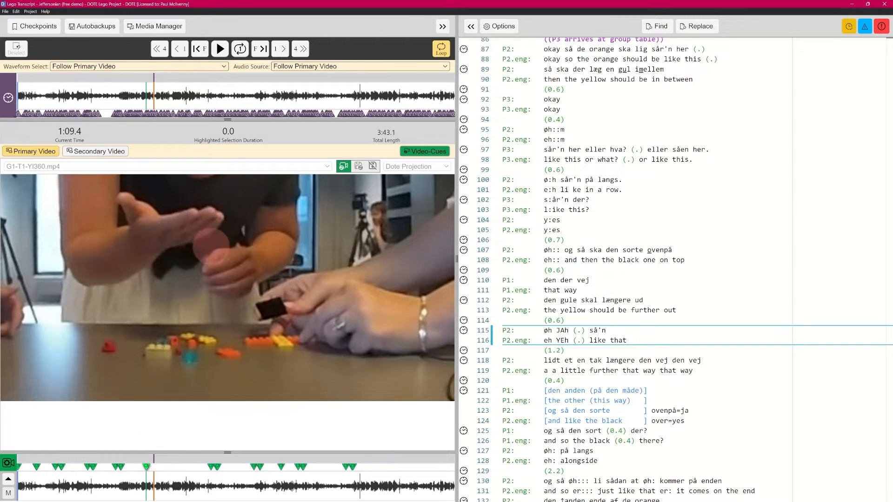
Try panning and zooming the camera view of the paused primary video, playing it briefly between adjustments.
left_click(247, 342)
left_click_drag(247, 342, 169, 458)
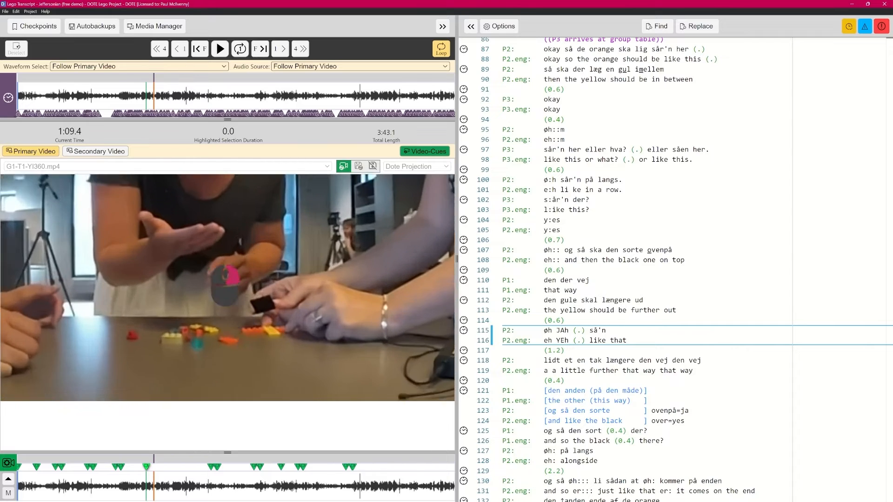
key("ctrl+space")
key("ctrl+space")
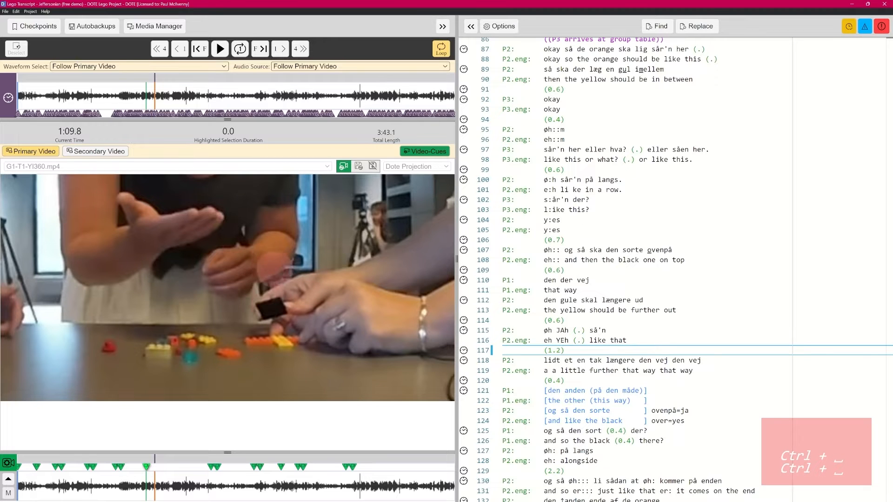
left_click_drag(281, 313, 265, 340)
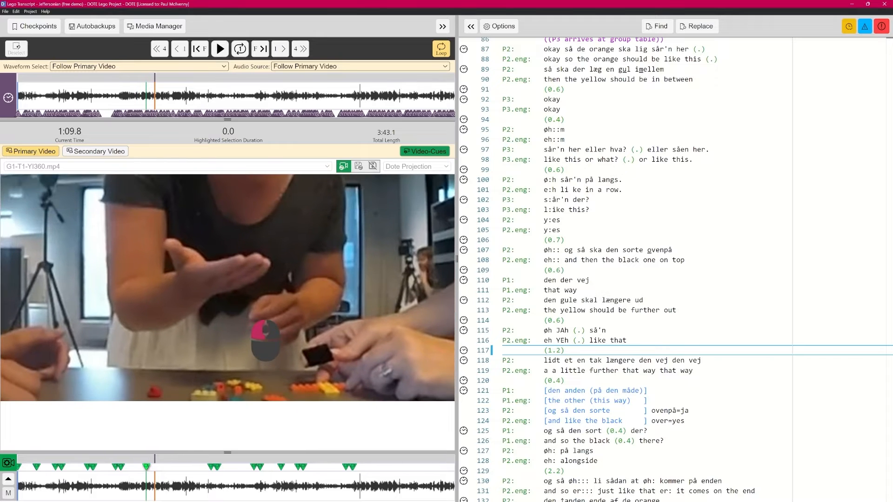
left_click_drag(231, 275, 240, 339)
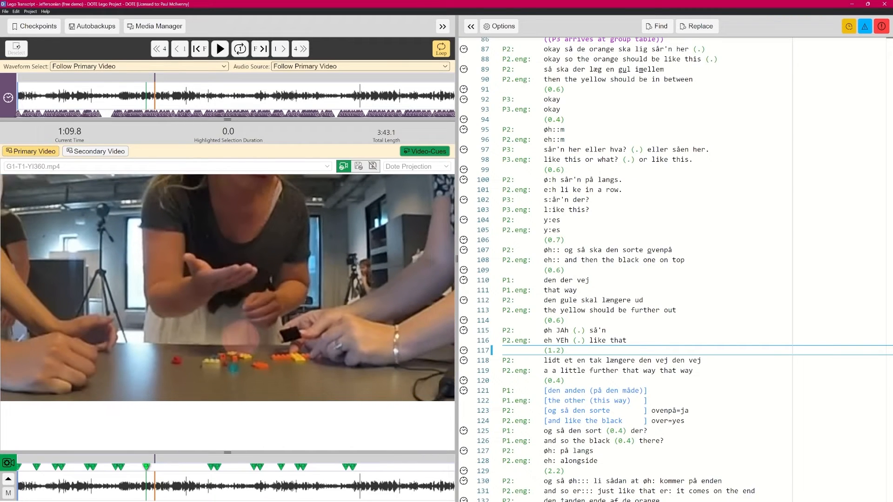
left_click_drag(227, 254, 224, 337)
mouse_move(211, 289)
left_mouse_down()
mouse_move(236, 297)
mouse_move(228, 289)
mouse_move(240, 285)
mouse_move(223, 283)
left_mouse_up()
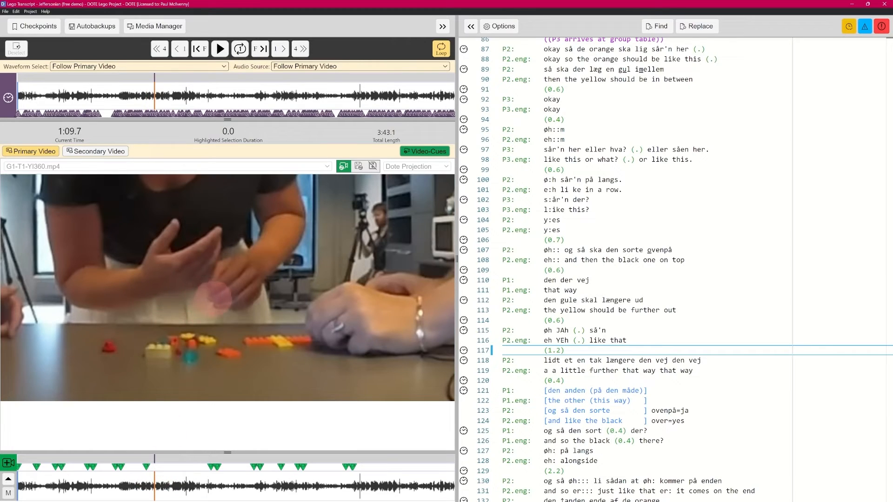
Widen the camera view to the whole group and save it as a Jump Cut video-cue at 1:09.7 on G1-T1-YI360.mp4.
left_click_drag(196, 259, 223, 296)
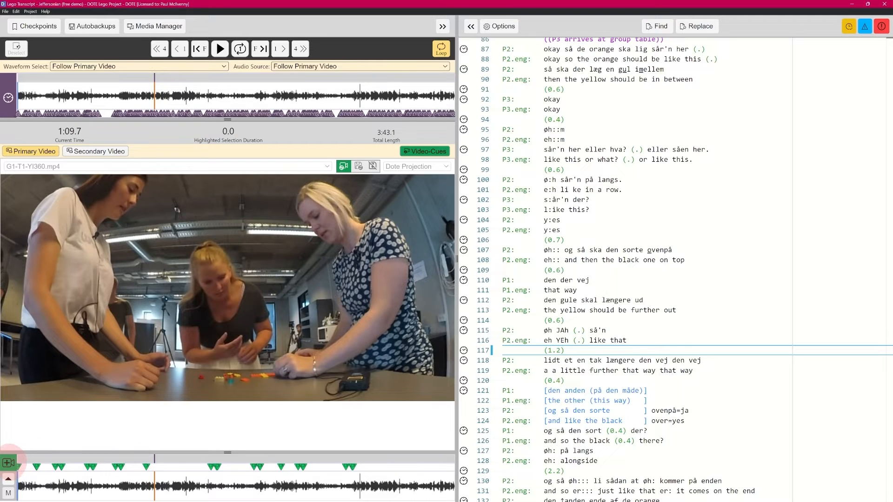
left_click(8, 463)
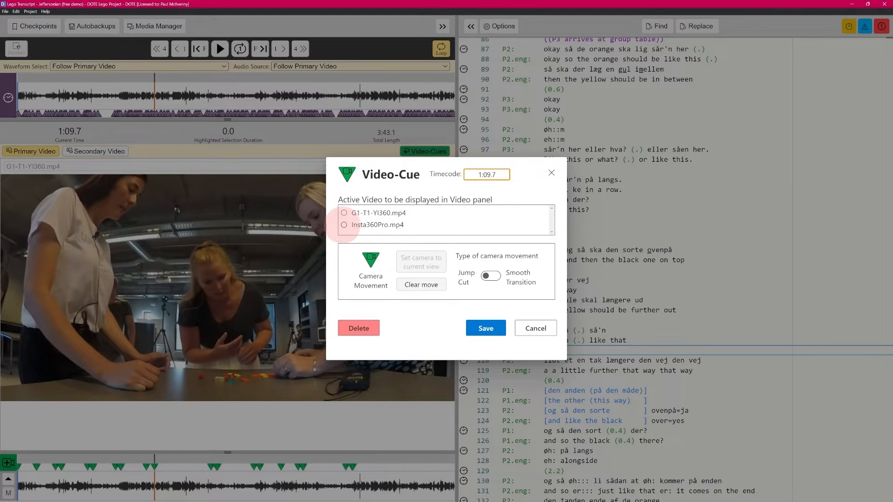
left_click(343, 213)
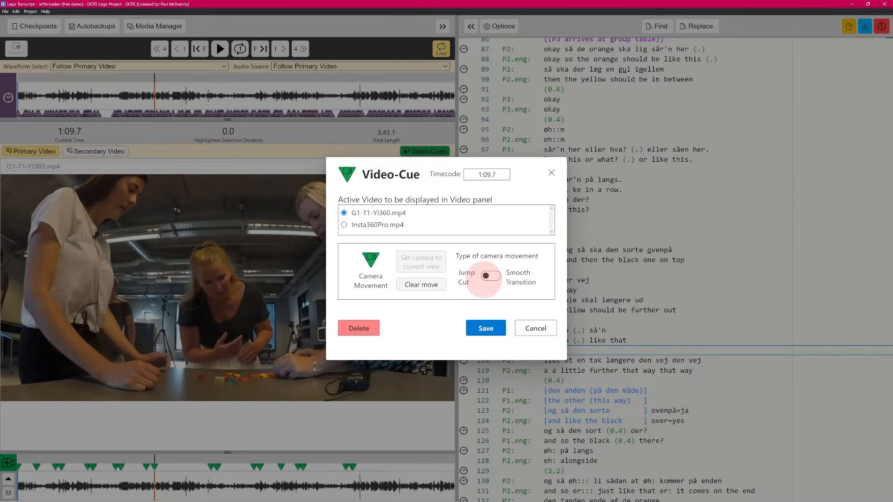
left_click(486, 328)
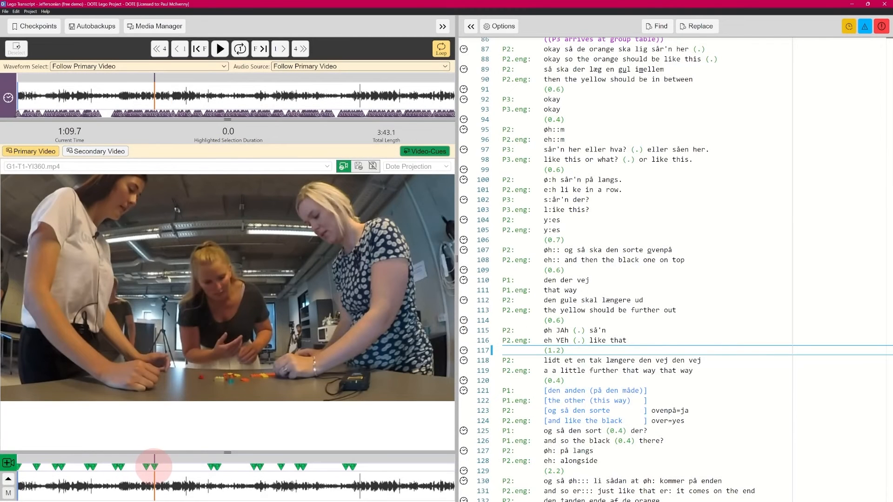
Play the video from the cue at 1:05.6 past the cue at 1:09.7 to review the jump cut.
left_click(155, 466)
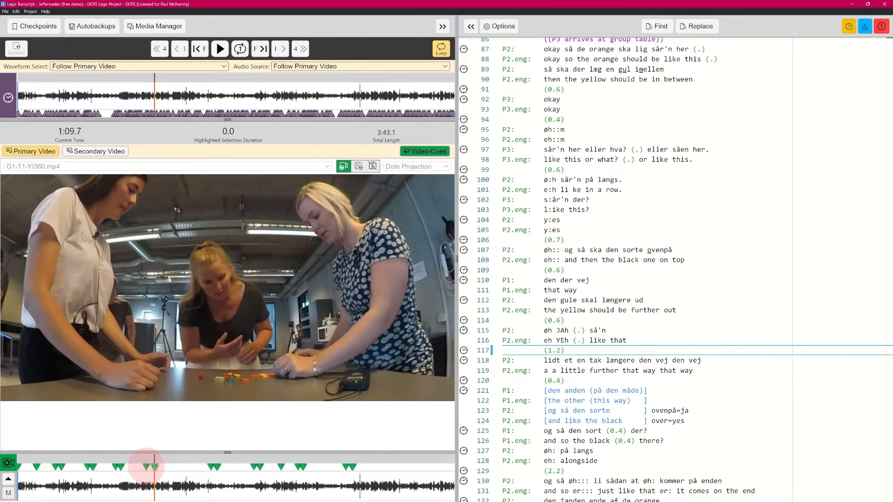
left_click(146, 467)
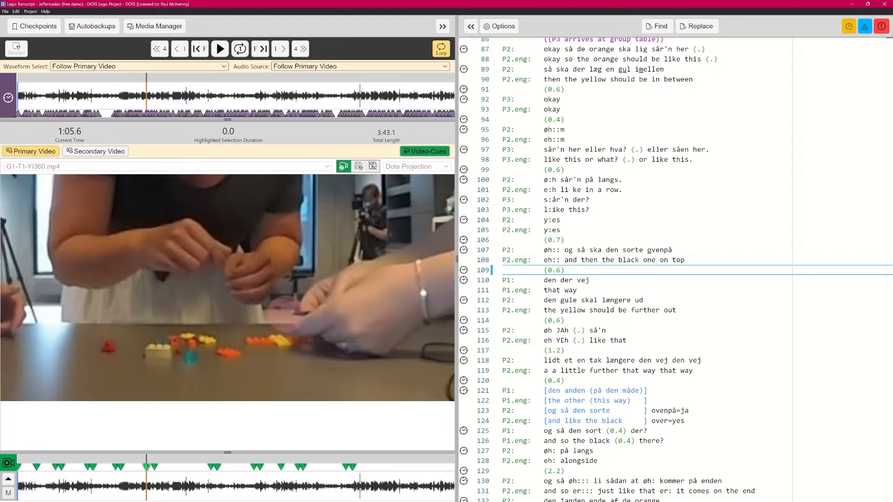
key("ctrl")
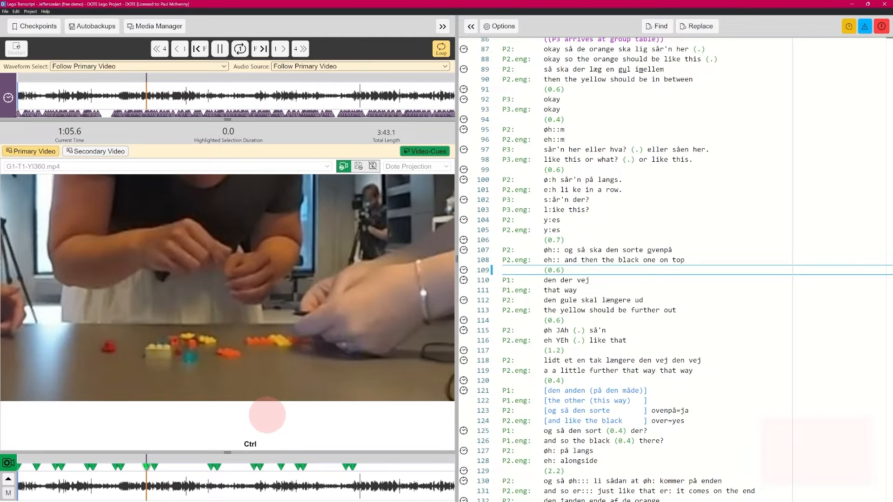
key("ctrl+space")
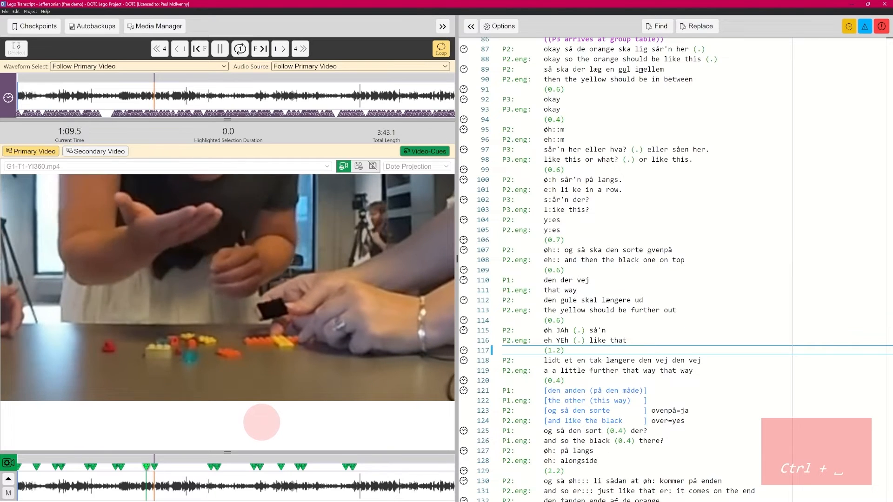
key("ctrl+space")
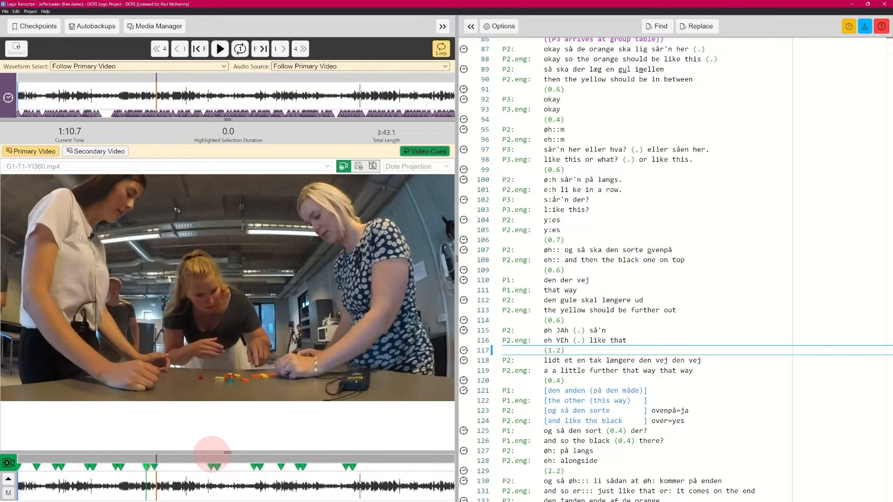
key("ctrl+space")
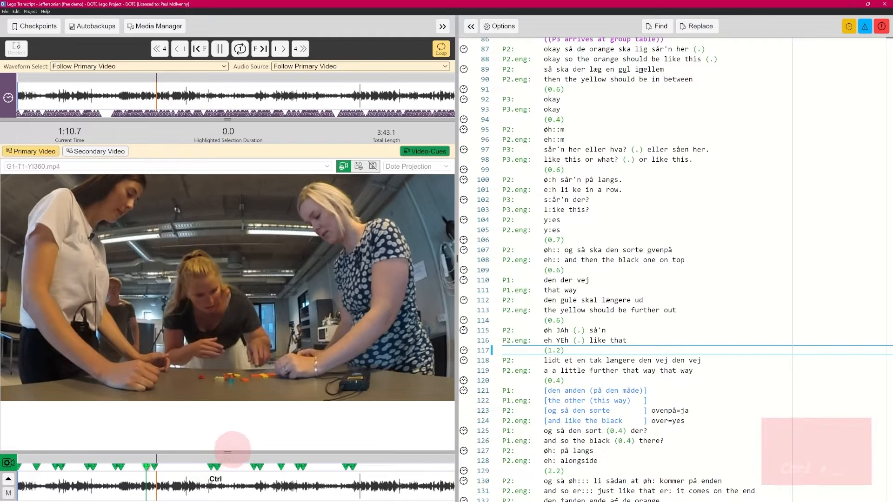
key("ctrl+space")
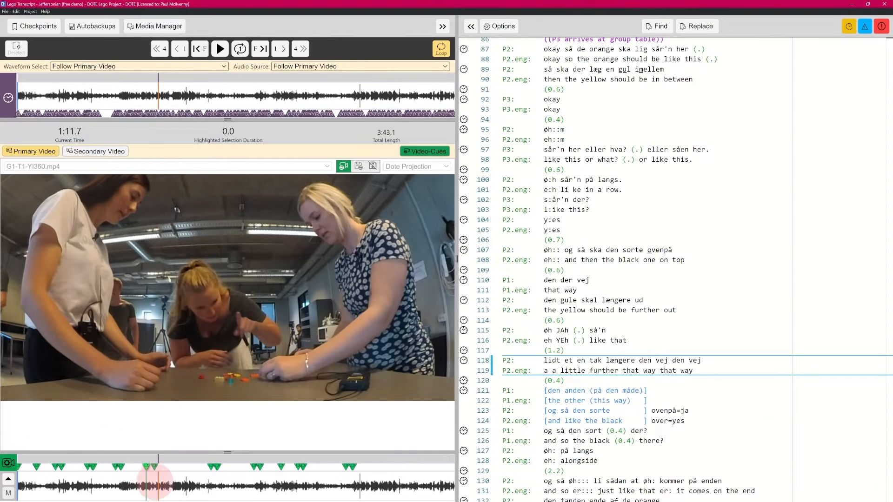
Position the playhead at 1:11.0, shortly after the jump-cut cue.
left_click(157, 479)
left_click_drag(157, 480, 156, 480)
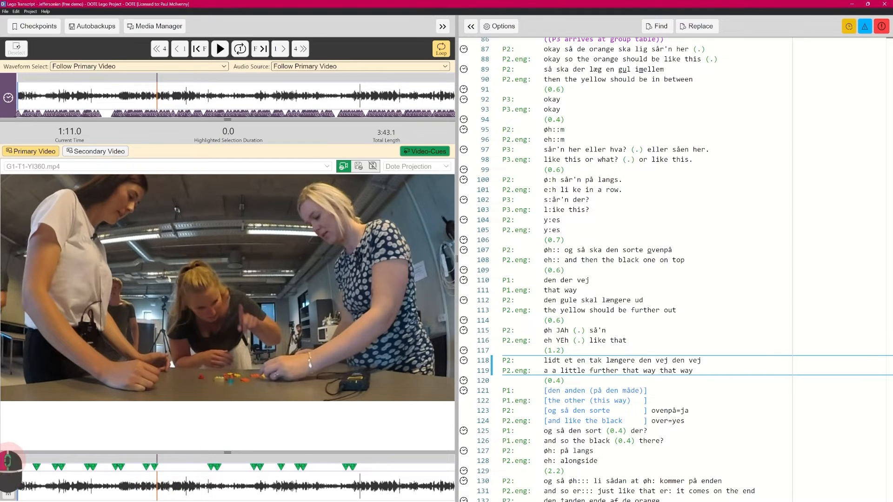
left_click(9, 462)
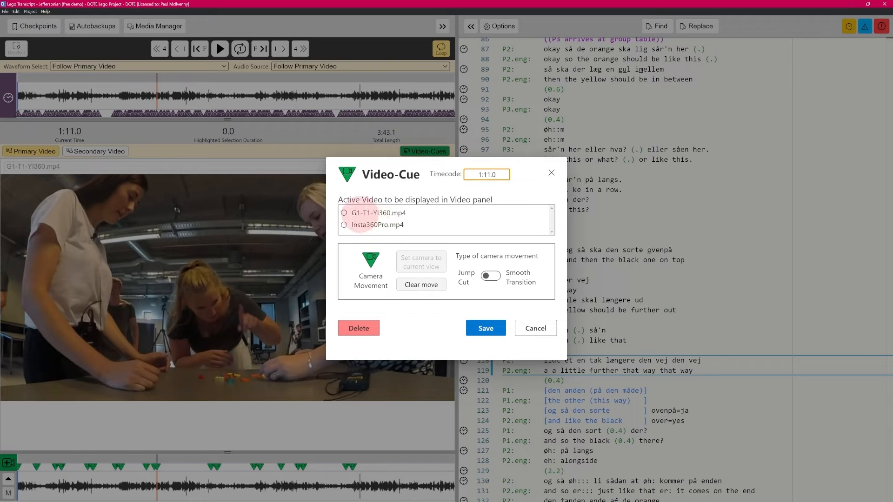
left_click(344, 212)
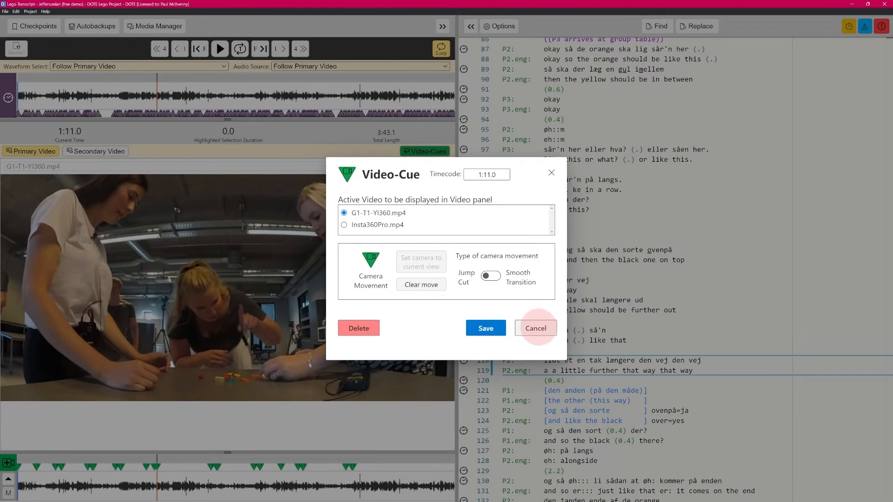
left_click(535, 328)
Zoom in on the participant in the middle and save that view as a Smooth Transition video-cue at 1:11.0 on G1-T1-YI360.mp4.
left_click_drag(246, 287, 305, 270)
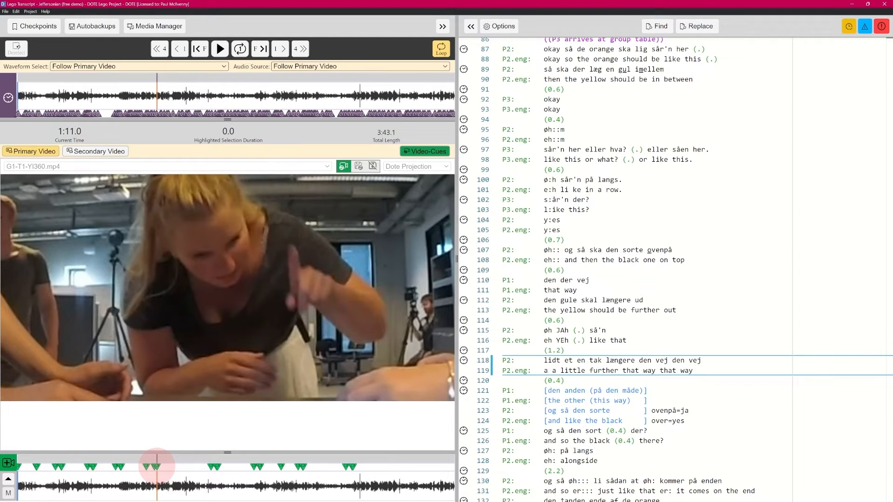
left_click(156, 465)
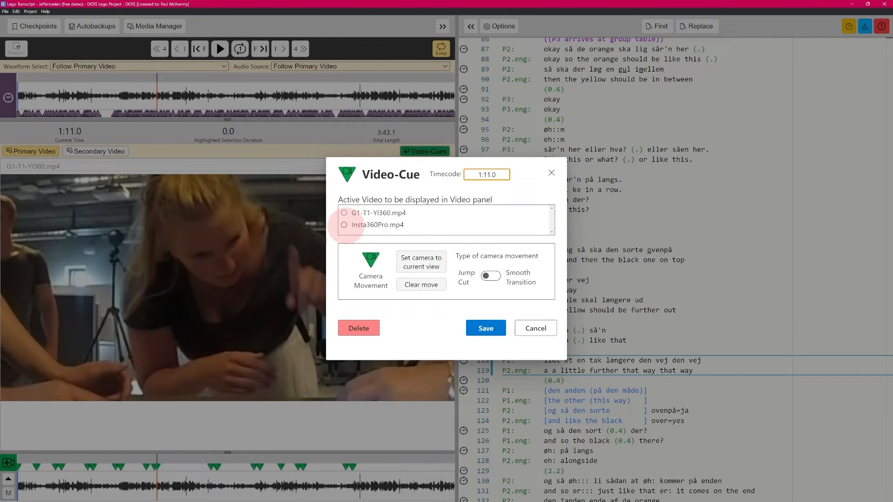
left_click(344, 213)
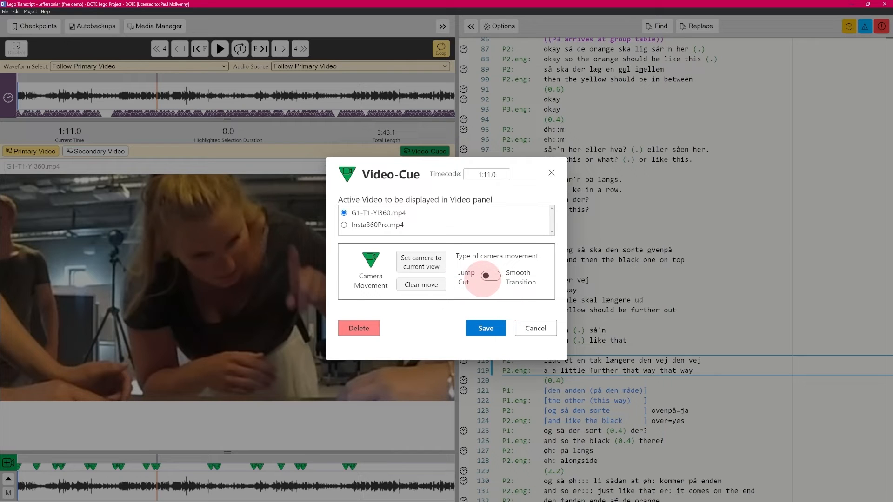
left_click(488, 276)
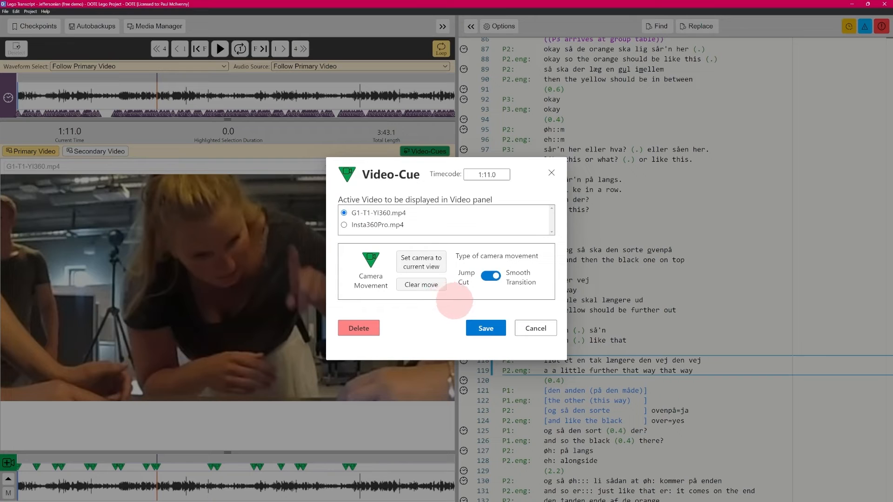
left_click(421, 260)
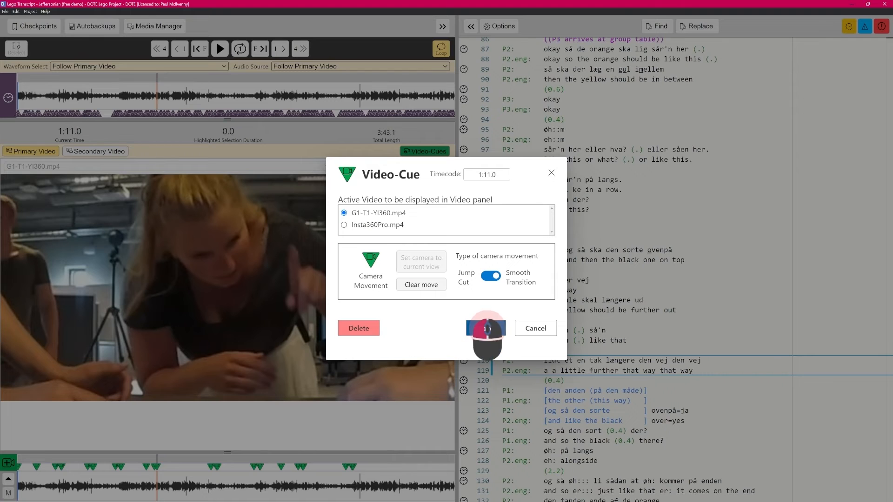
left_click(485, 328)
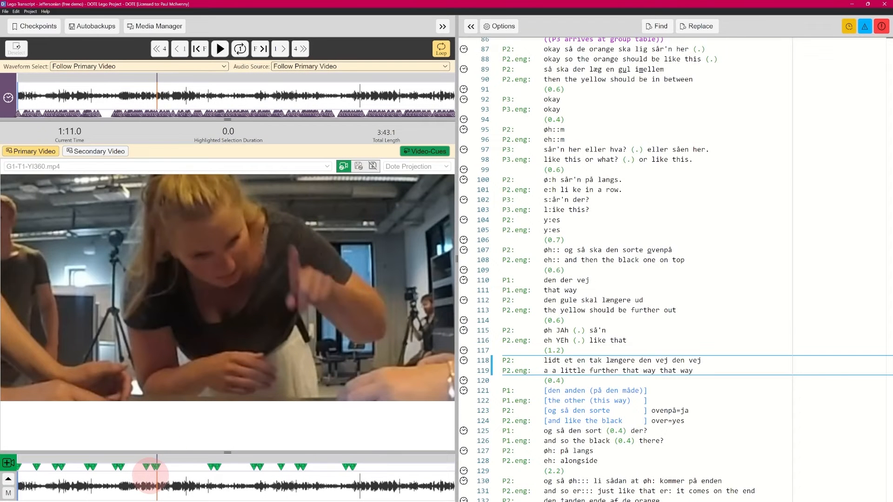
Play the video from 1:07.9 to review the jump cut and the smooth transition.
left_click(151, 474)
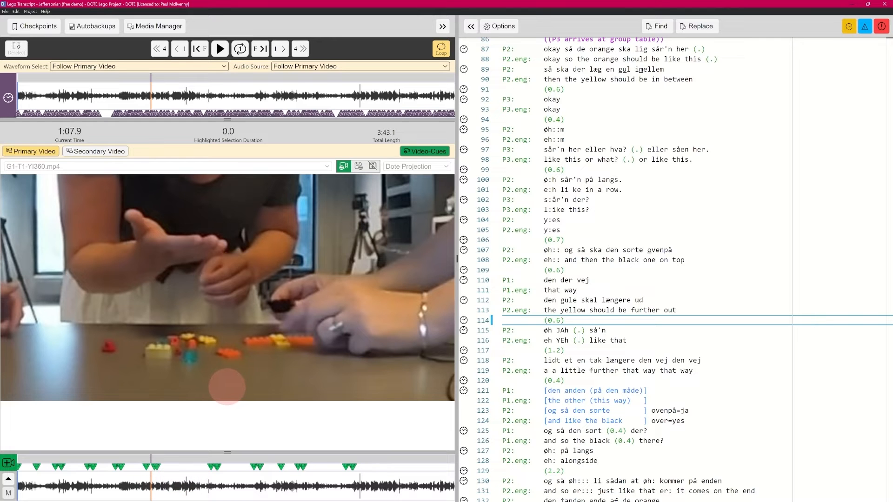
key("ctrl+space")
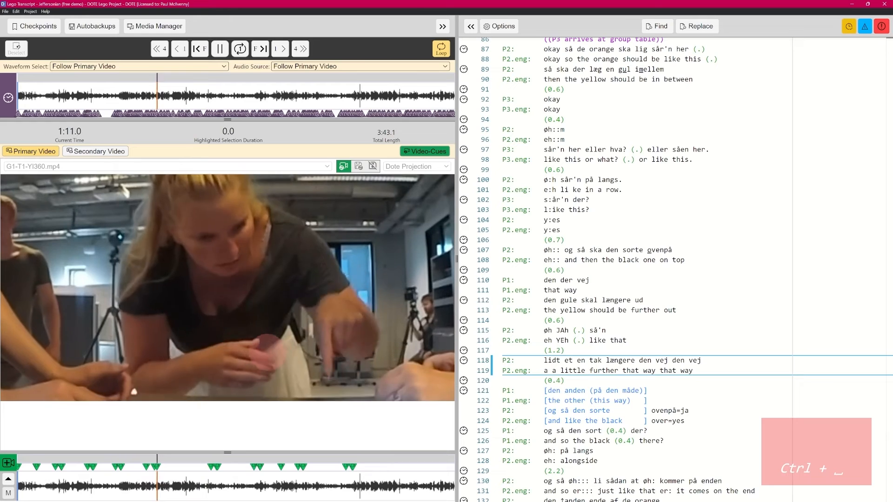
Play on past the smooth transition cue at 1:11.0 and stop the video at 1:16.1.
key("ctrl+space")
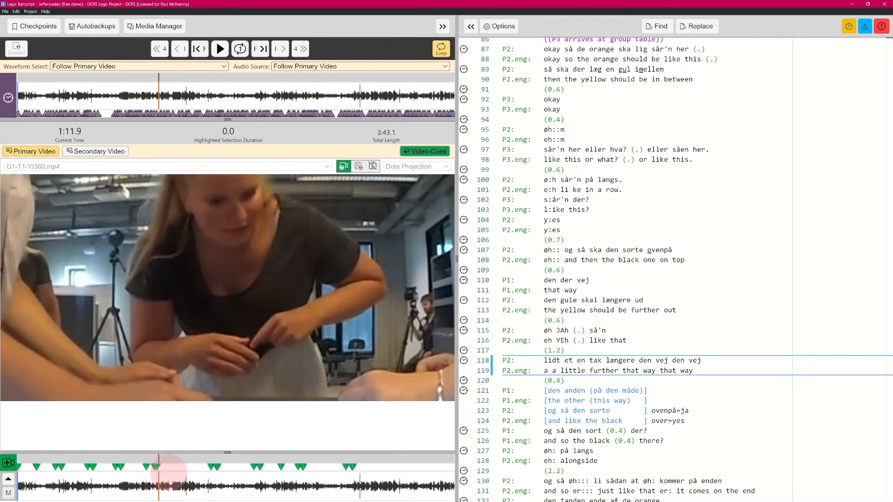
key("ctrl+space")
key("ctrl+space")
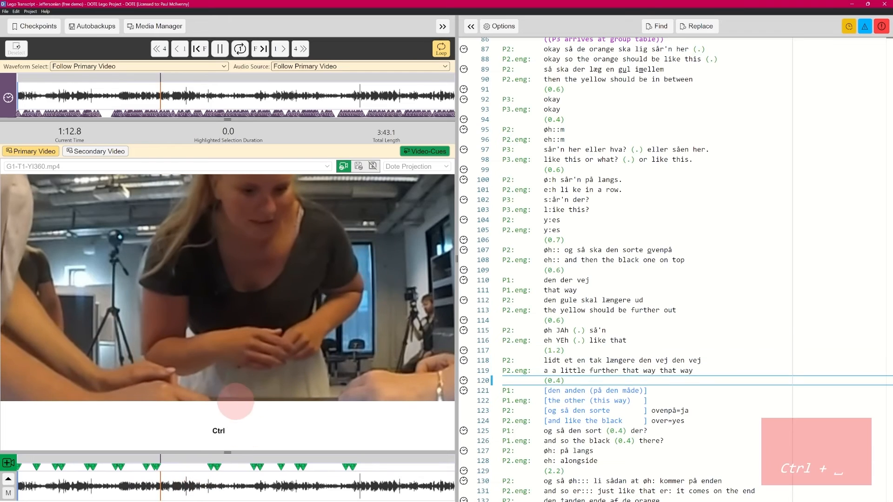
left_click(161, 479)
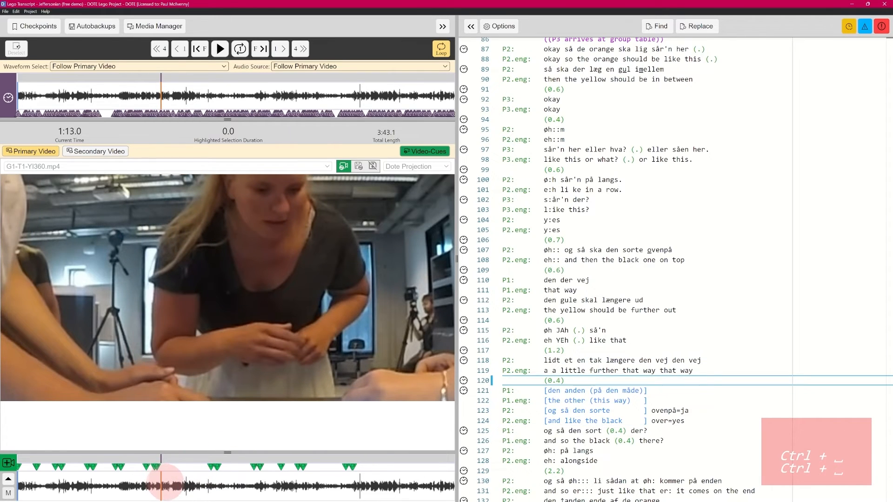
key("ctrl+space")
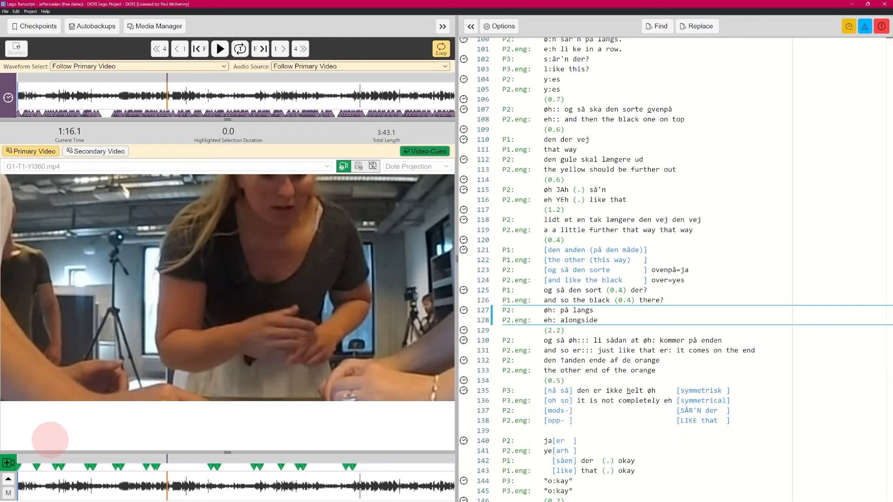
Reframe the view toward the participant in the patterned dress and save it as a Smooth Transition video-cue at 1:16.1 on G1-T1-YI360.mp4.
left_click_drag(382, 258, 314, 327)
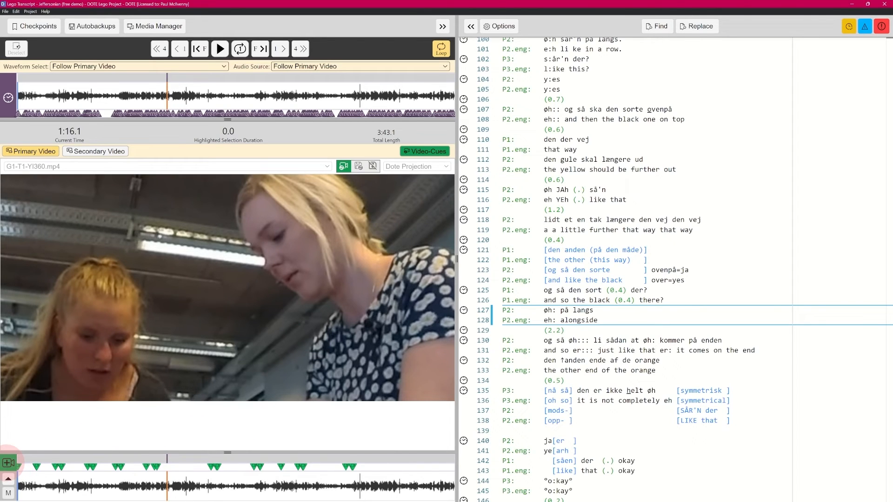
left_click(8, 463)
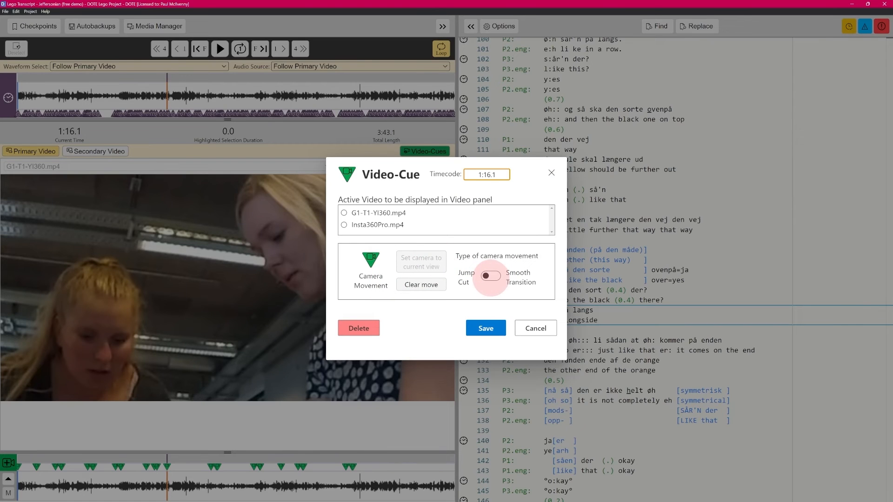
left_click(486, 276)
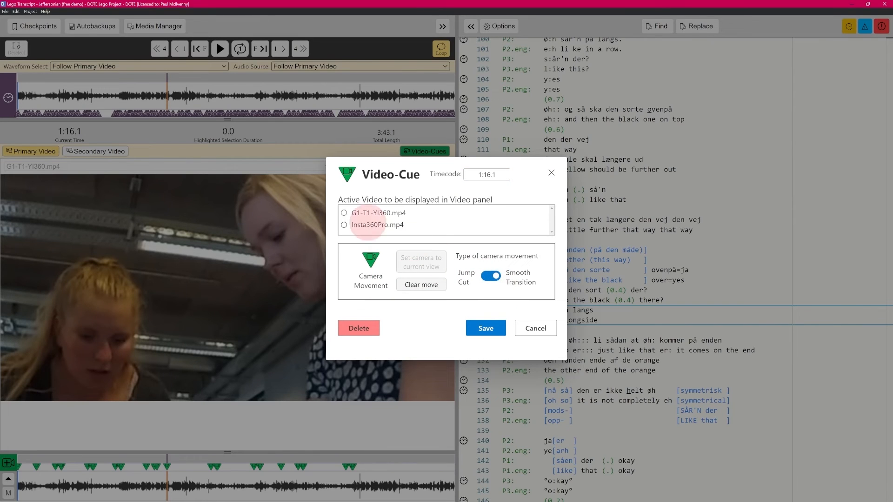
left_click(344, 213)
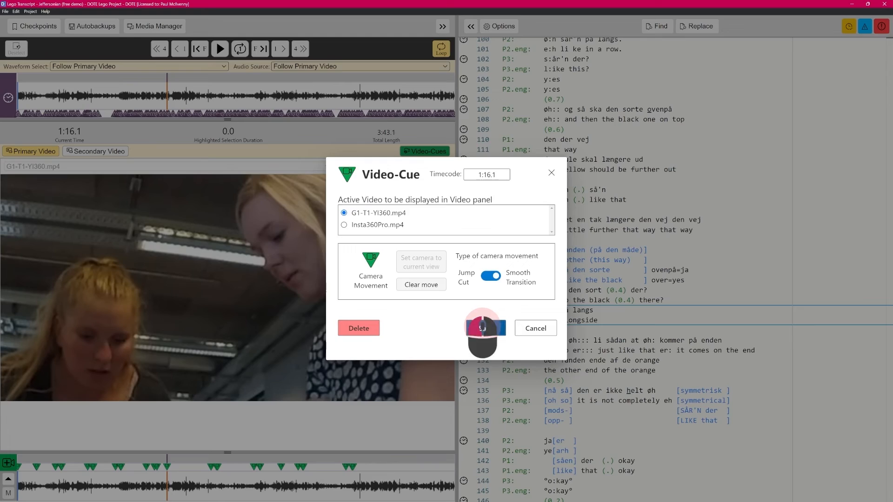
left_click(483, 328)
Play the video from 1:10.0 past the cue at 1:16.1 to review the two smooth transitions.
left_click(154, 479)
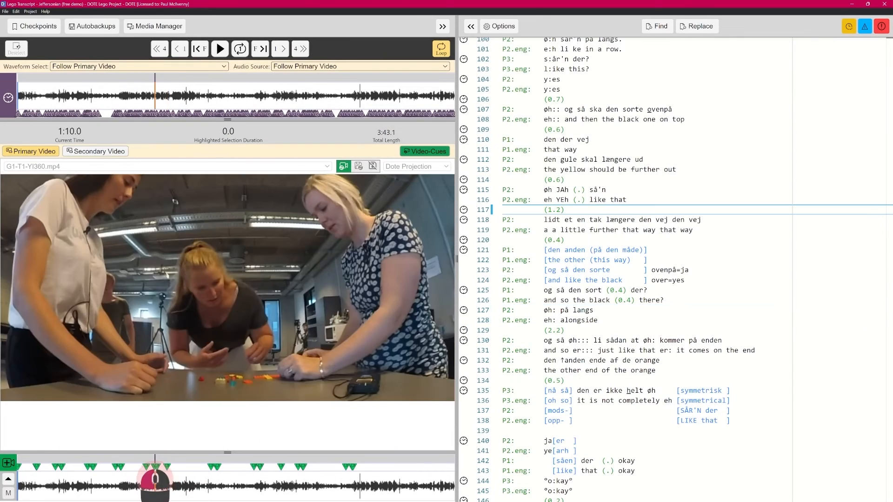
key("ctrl+space")
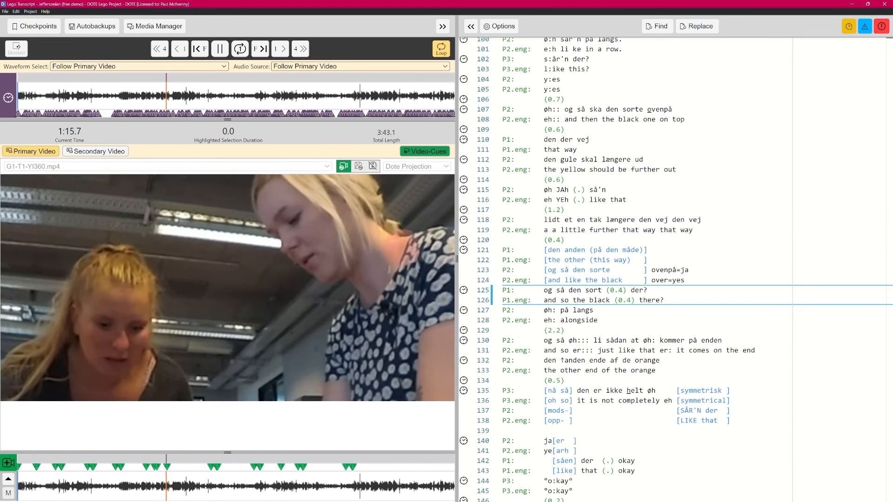
key("ctrl+space")
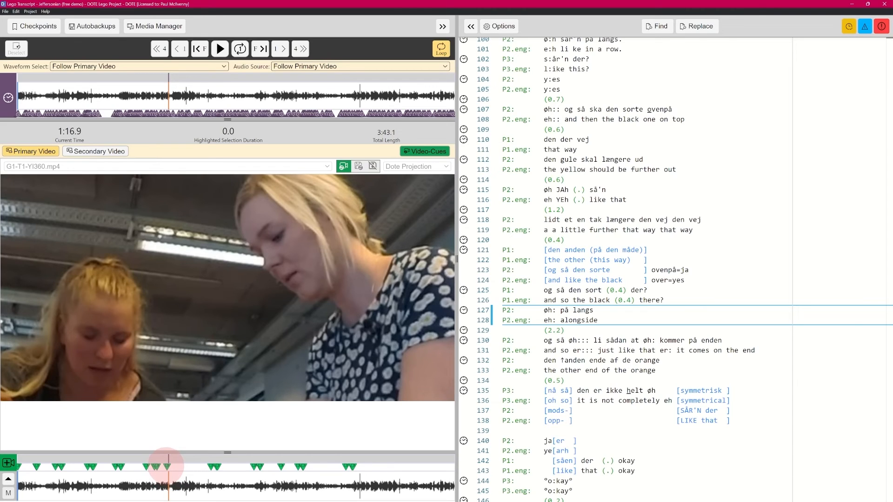
Open the video-cue at 1:16.1, try its camera movement as Jump Cut and back as Smooth Transition, and cancel the edit.
left_click(168, 465)
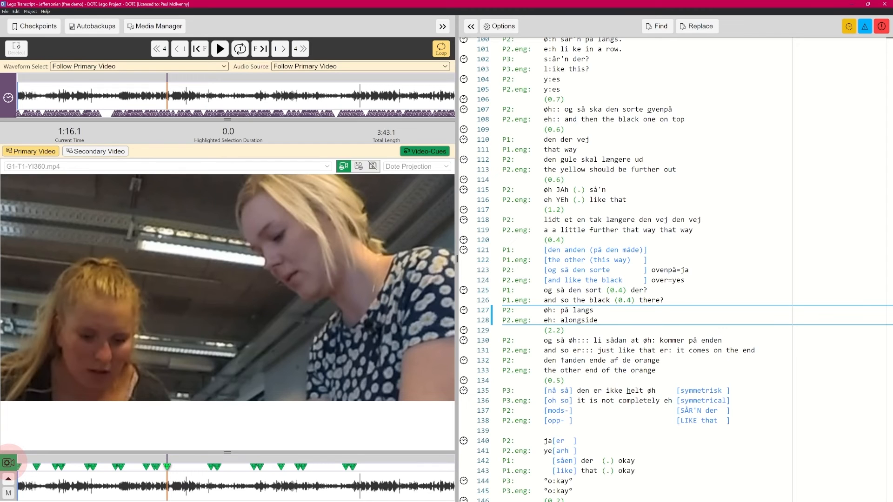
left_click(8, 462)
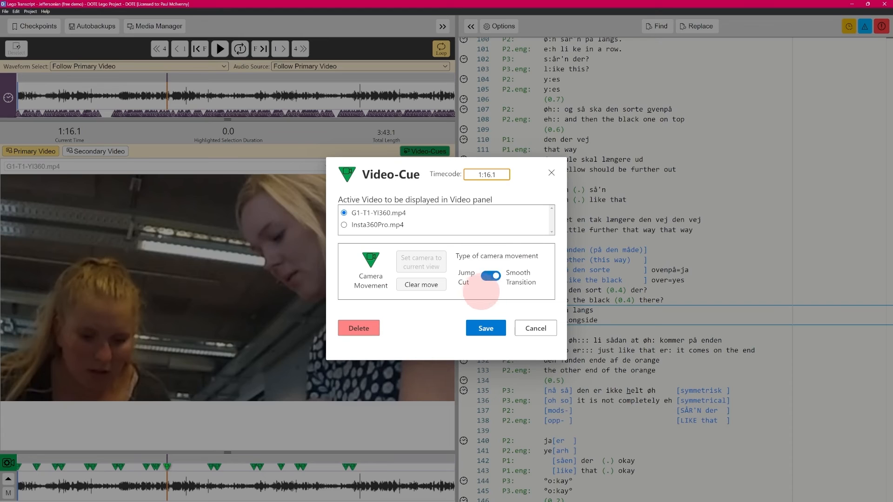
left_click(489, 277)
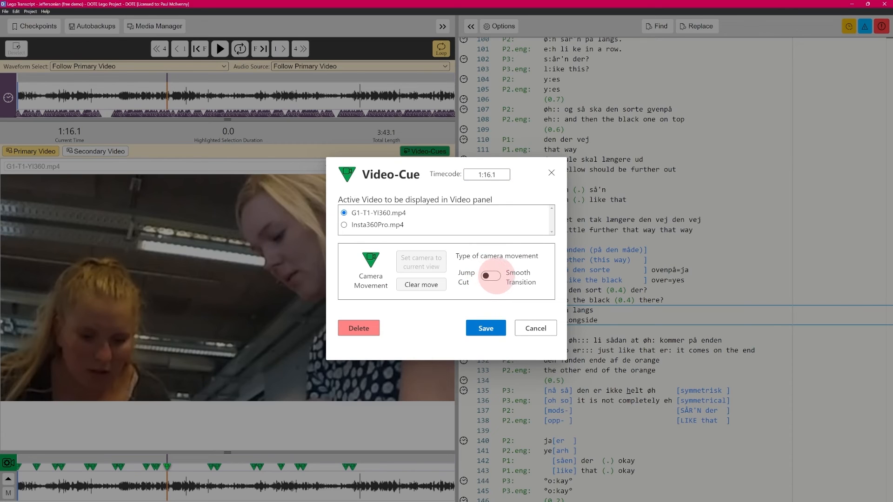
left_click(492, 277)
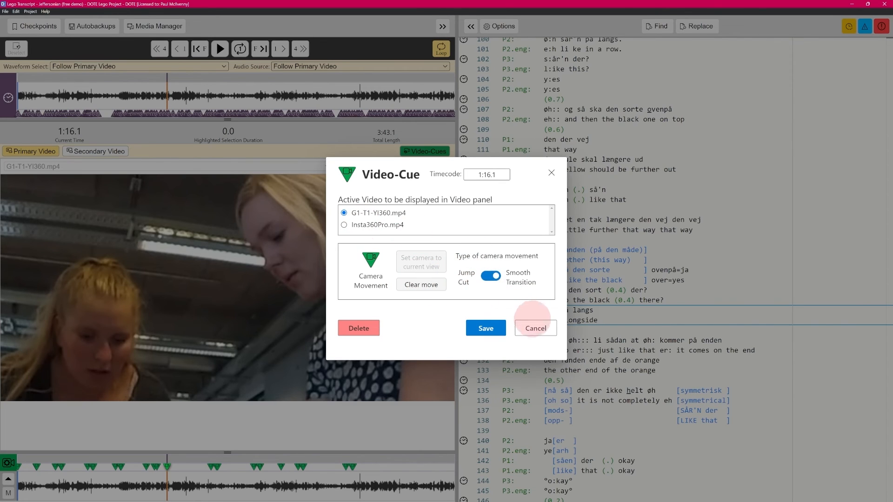
left_click(535, 328)
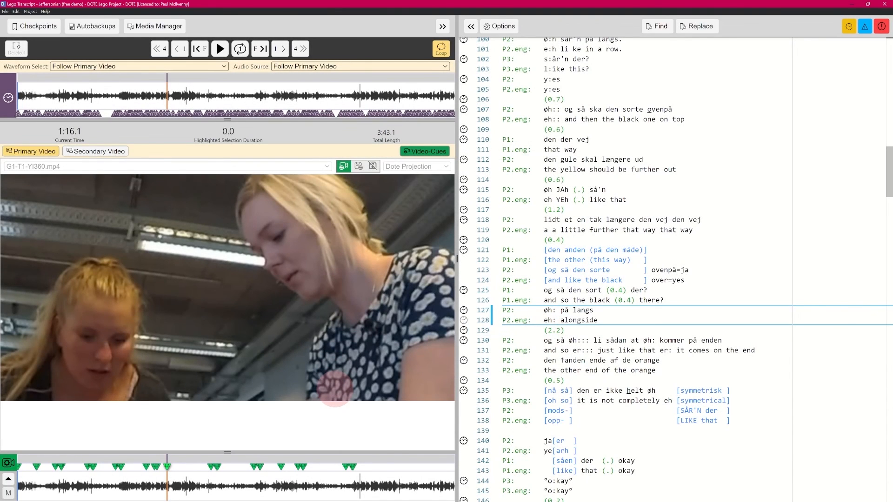